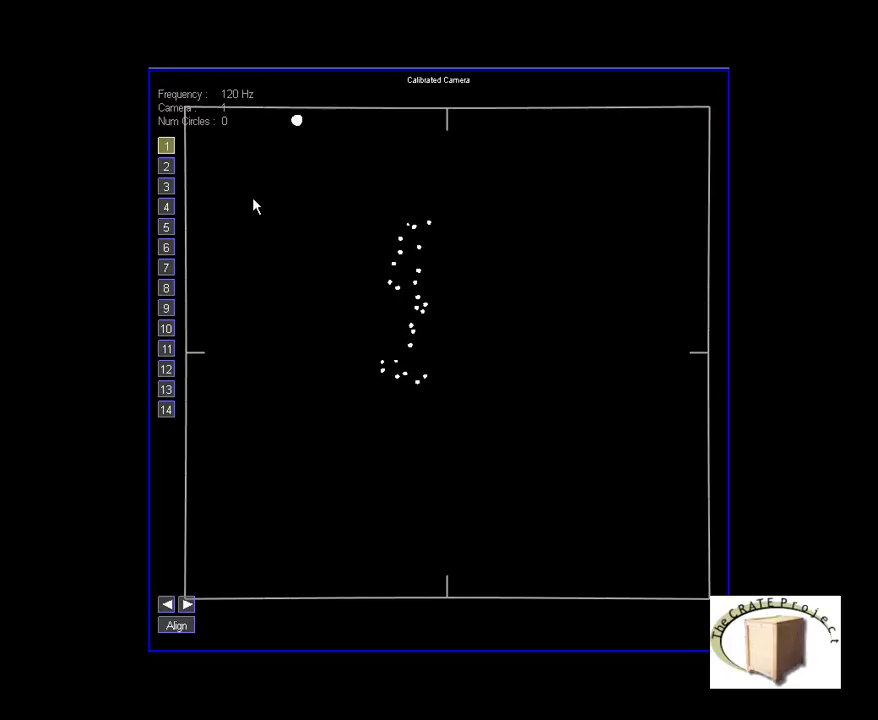
Step: Examine the captured marker images of the calibrated cameras one after another, from camera 2 through camera 14
left_click(165, 169)
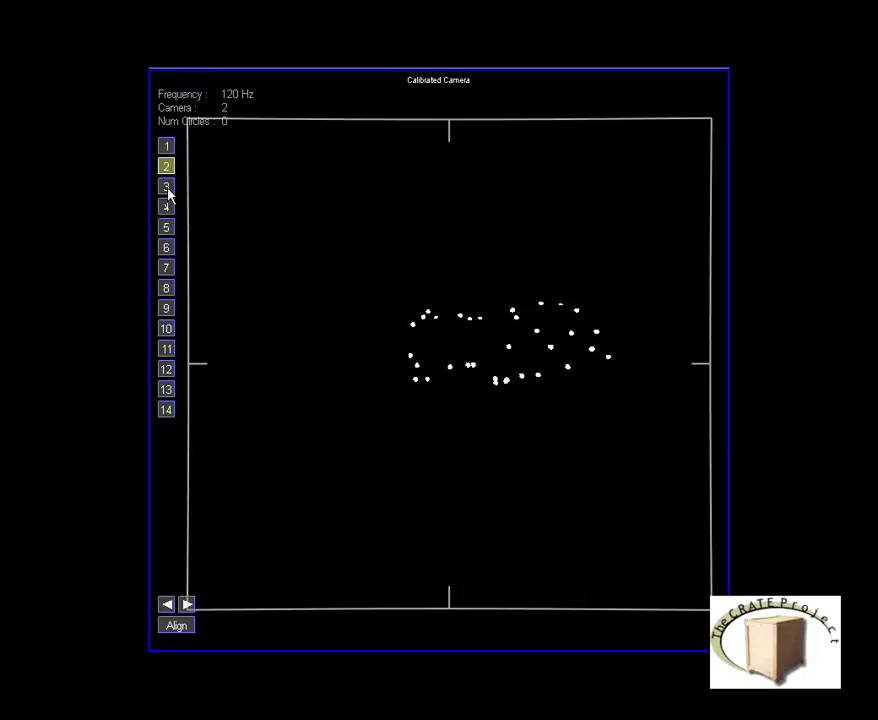
left_click(167, 190)
left_click(167, 210)
left_click(167, 228)
left_click(166, 250)
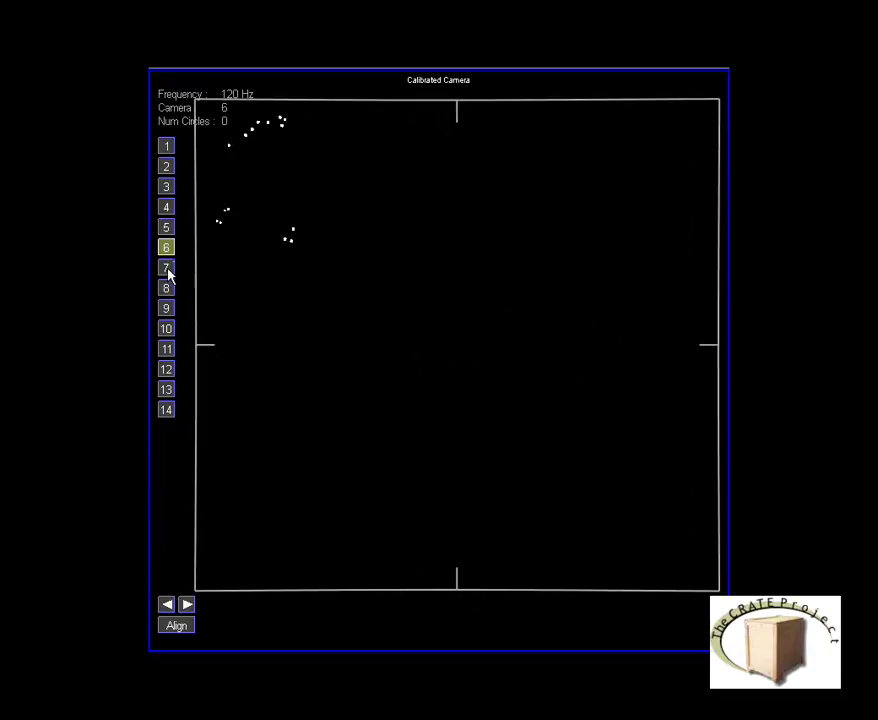
left_click(169, 274)
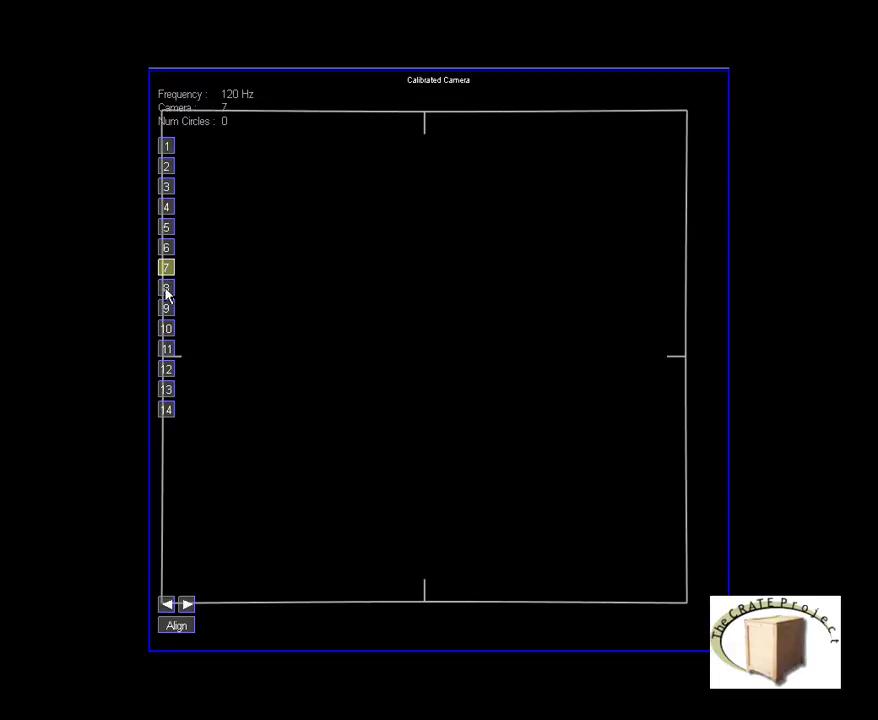
left_click(167, 290)
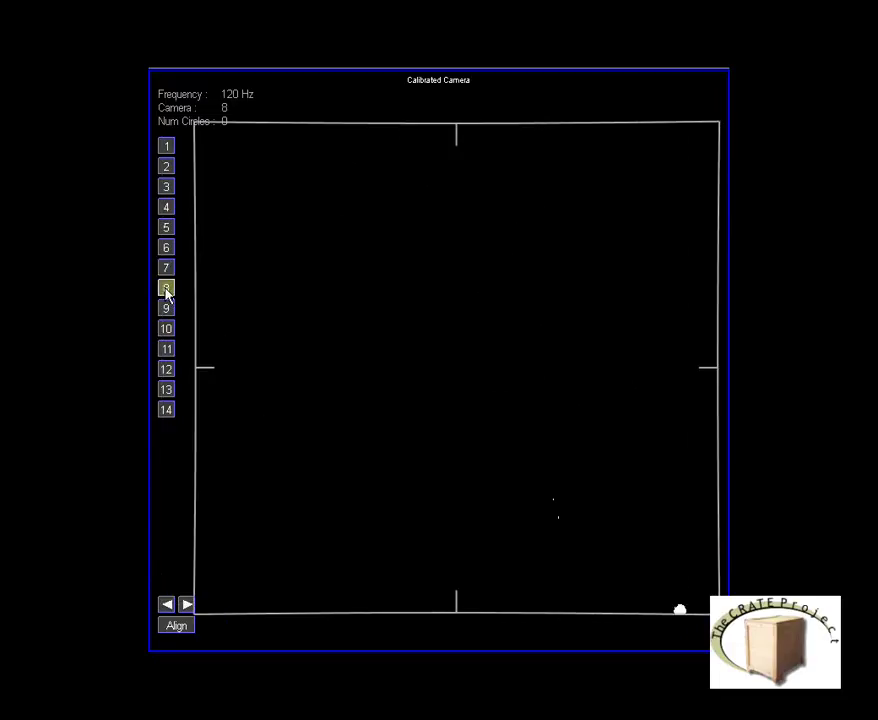
left_click(166, 310)
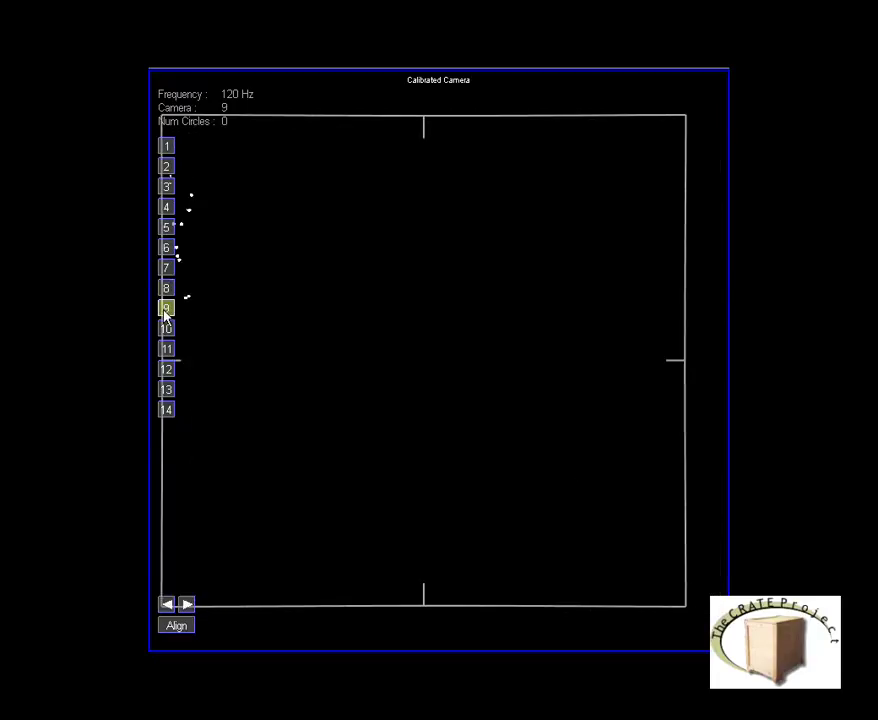
left_click(166, 330)
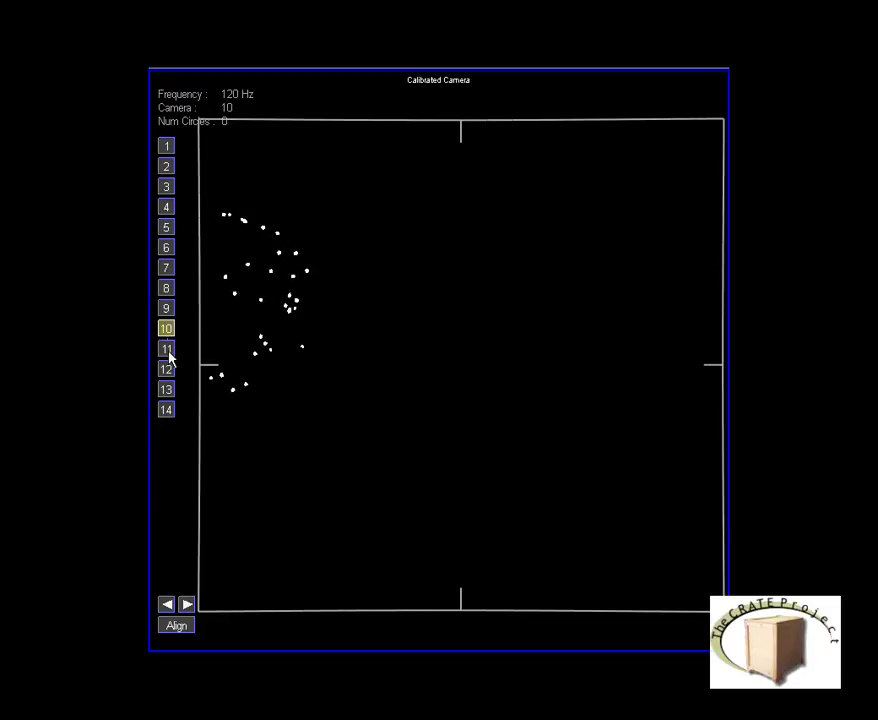
left_click(167, 412)
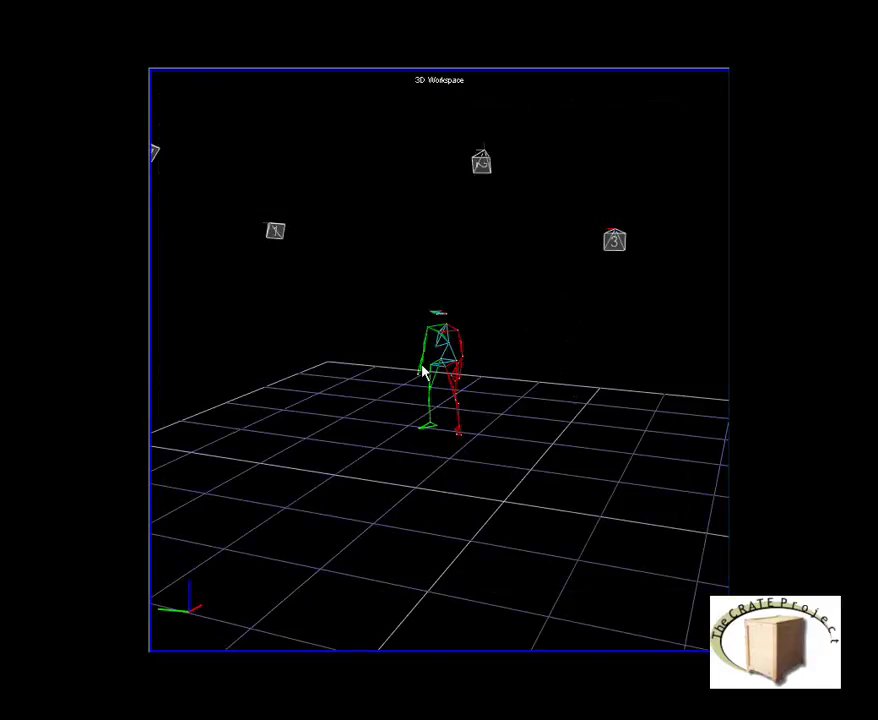
Step: Inspect the moving labelled marker skeleton and the surrounding numbered cameras from several angles in the 3D workspace
left_click_drag(388, 250, 471, 252)
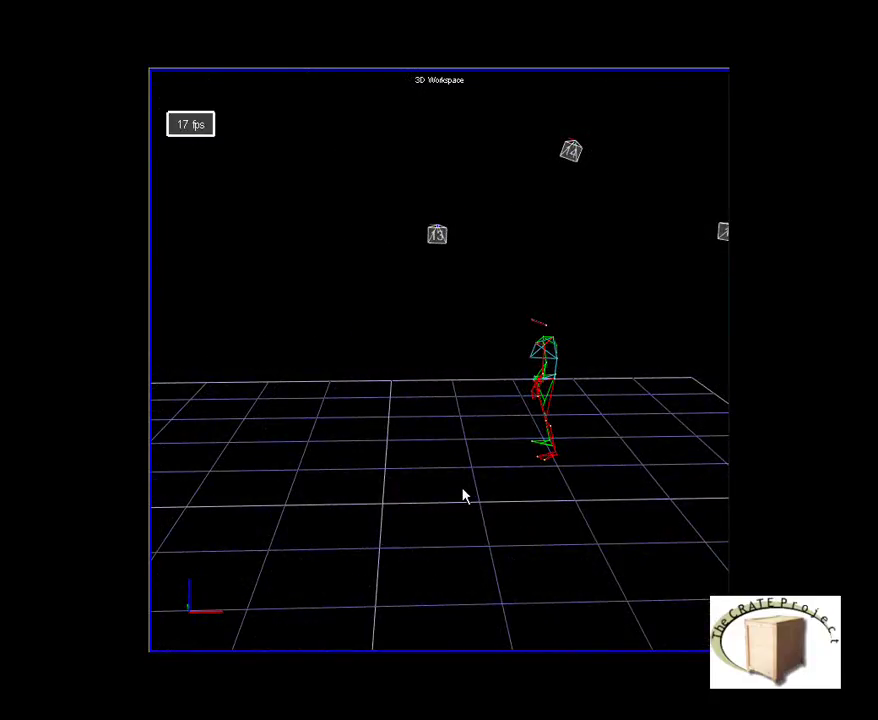
left_click_drag(381, 440, 452, 437, "alt")
left_click_drag(503, 492, 437, 396)
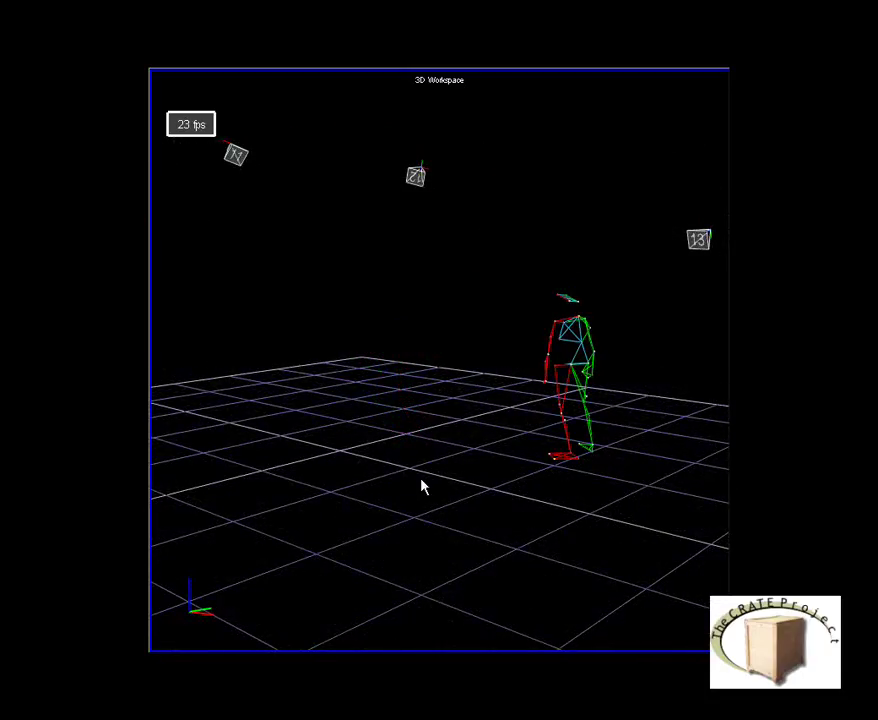
left_click_drag(515, 455, 308, 449)
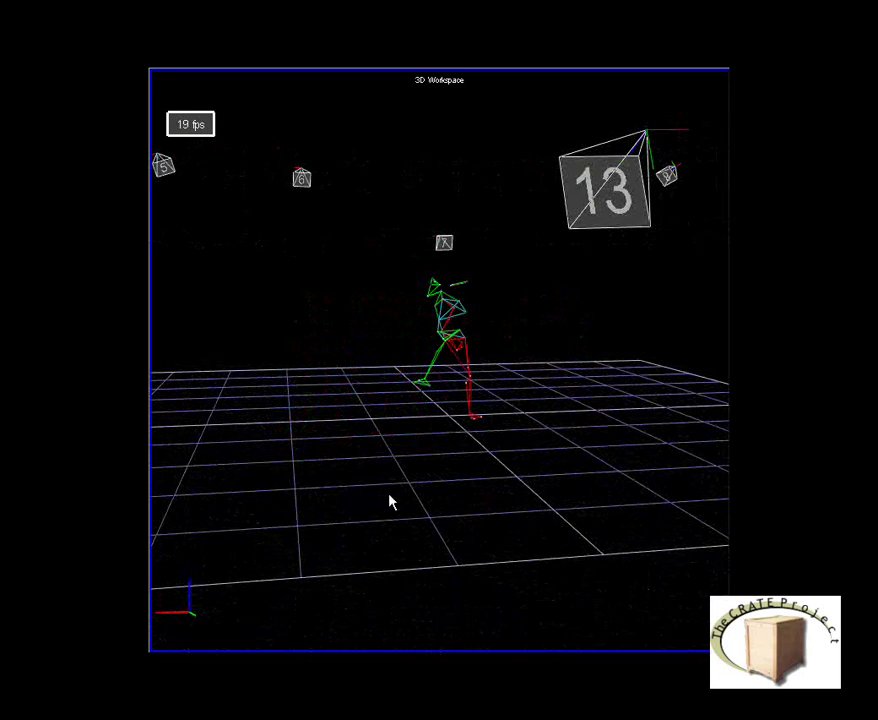
left_click_drag(384, 472, 462, 519)
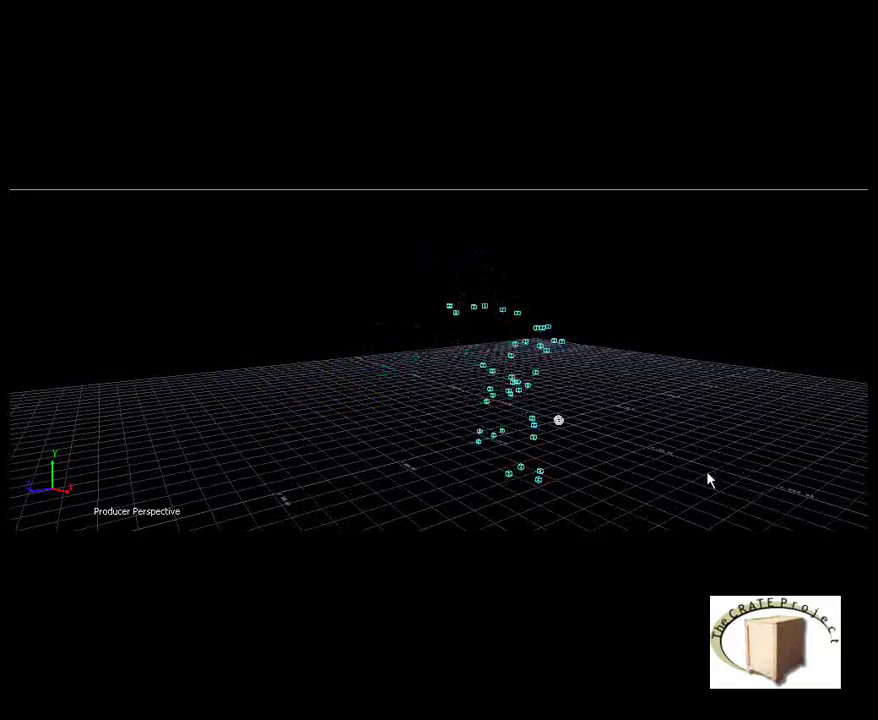
Step: In MotionBuilder, select the C3D optical marker cloud and drive the T-posed actor with it so the body matches the markers
left_click_drag(728, 428, 696, 412, "ctrl+shift")
mouse_move(697, 420)
middle_mouse_down()
mouse_move(617, 414)
mouse_move(612, 428)
middle_mouse_up()
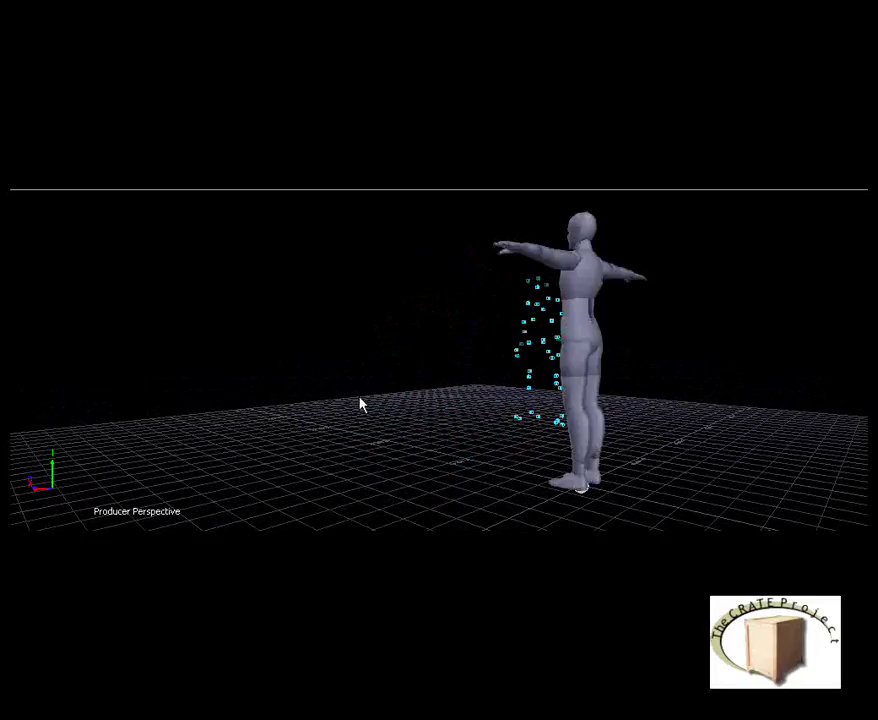
middle_click_drag(466, 400, 501, 419)
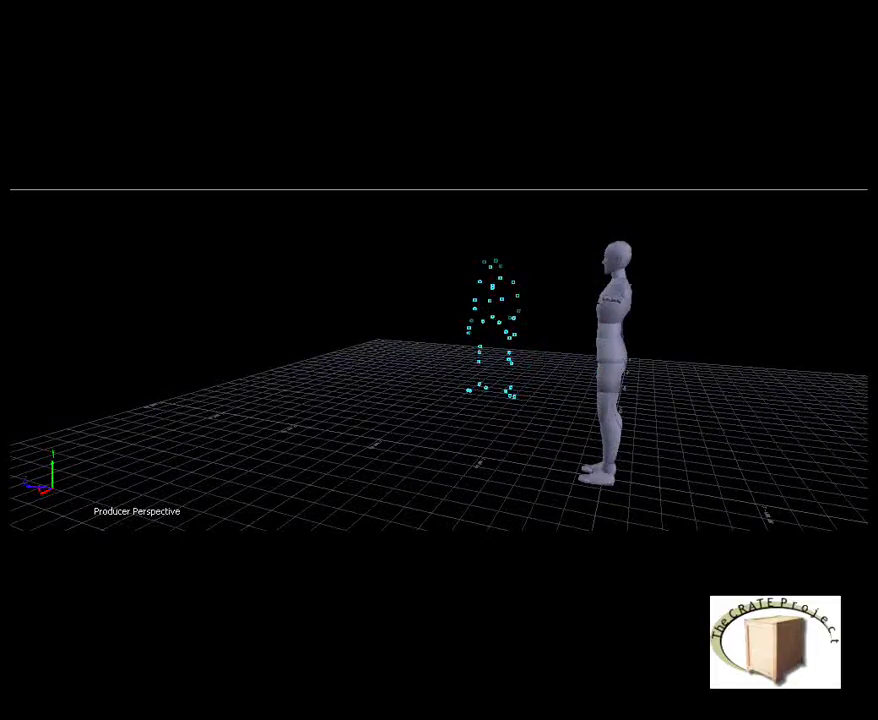
left_click_drag(541, 237, 388, 418)
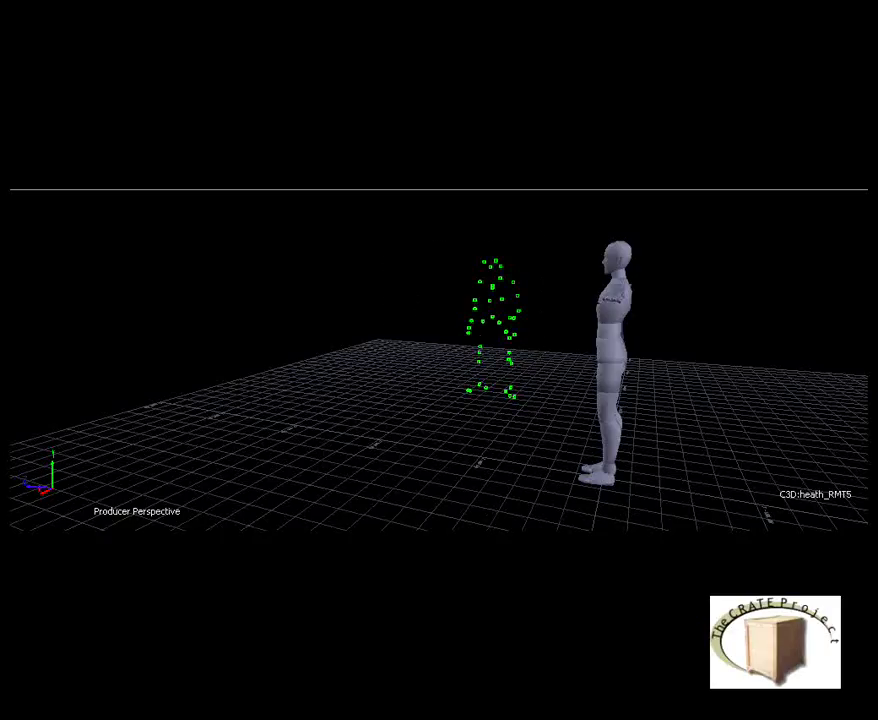
left_click(449, 421, "alt")
left_click(455, 422)
left_click_drag(441, 432, 378, 294)
left_click(390, 398)
left_click(626, 466)
left_click(492, 490)
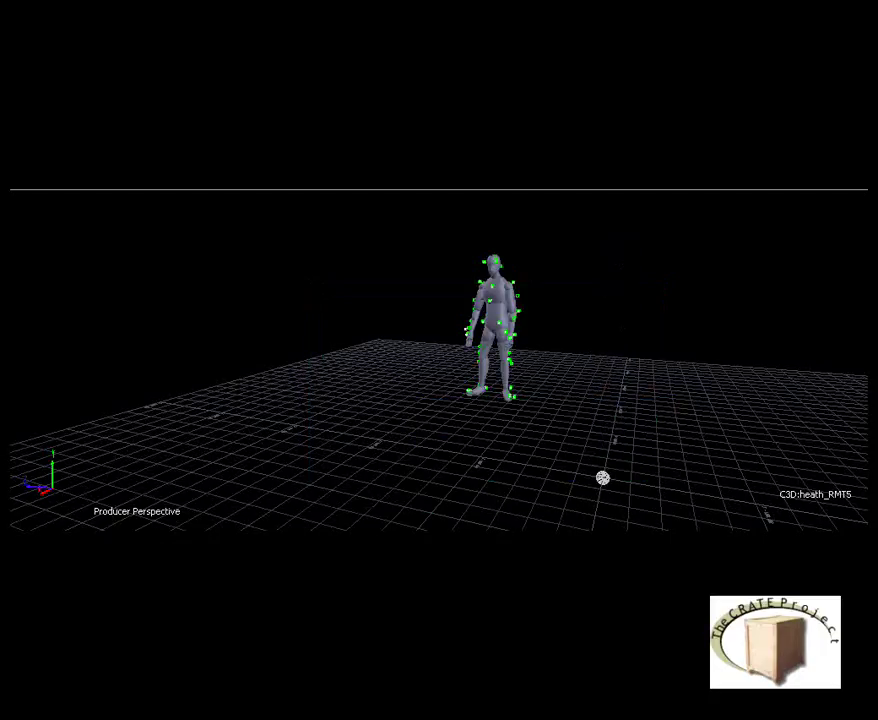
Step: Limit the perspective display to models only and bring in the animated character with FBX Import
key("ctrl+a")
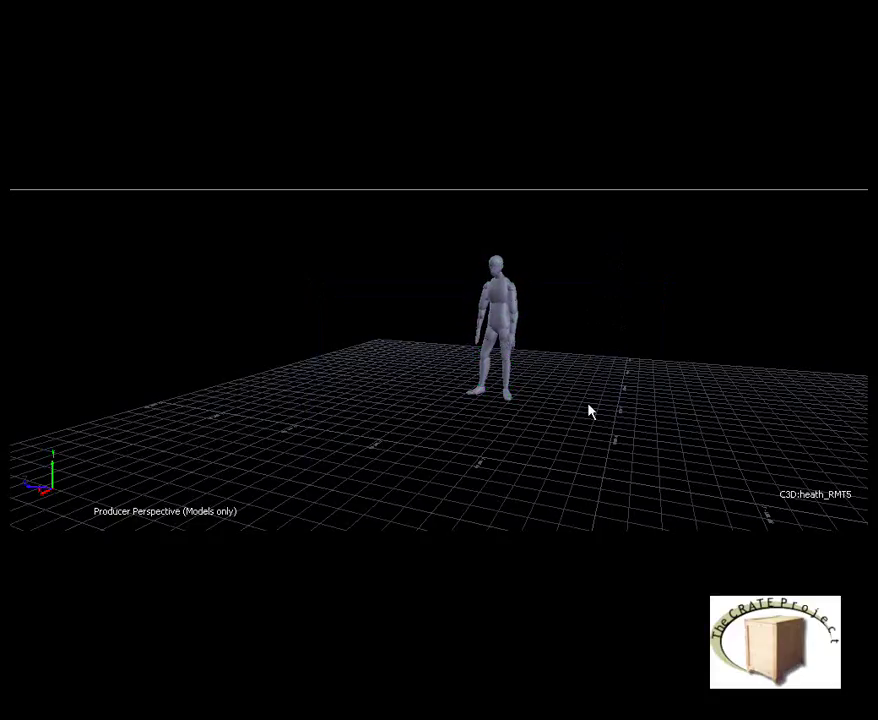
left_click_drag(653, 378, 577, 367, "ctrl+shift")
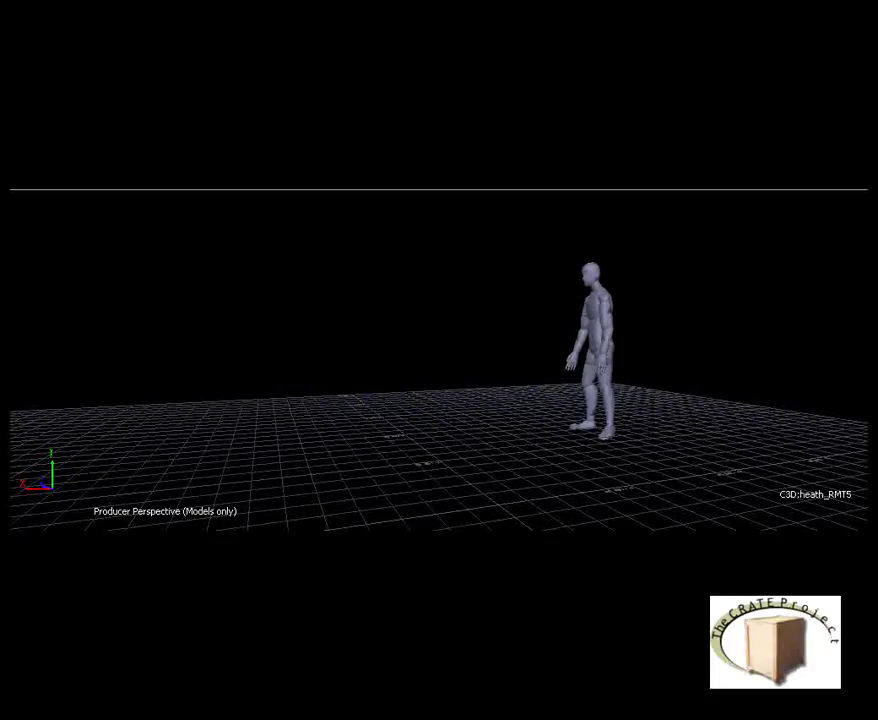
right_click(715, 431)
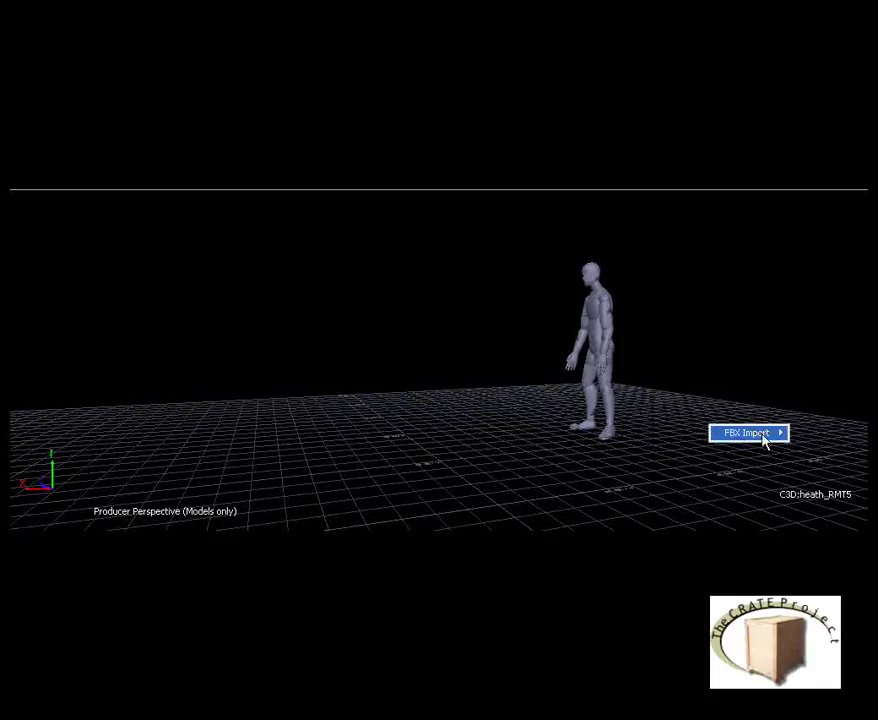
mouse_move(784, 436)
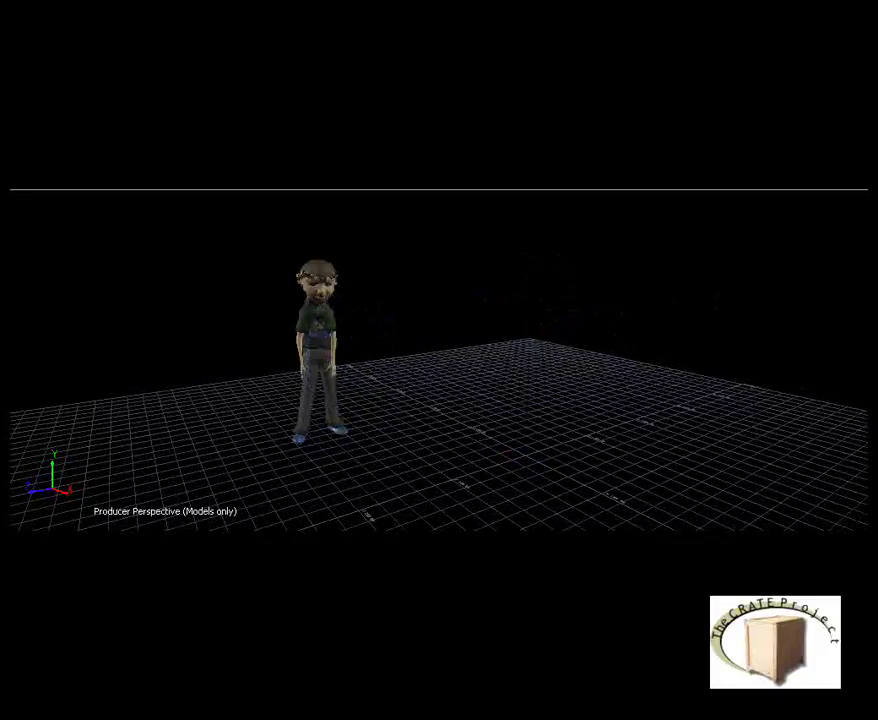
Step: Examine the textured character's captured performance from several angles around the floor grid
left_click_drag(733, 395, 613, 372, "shift")
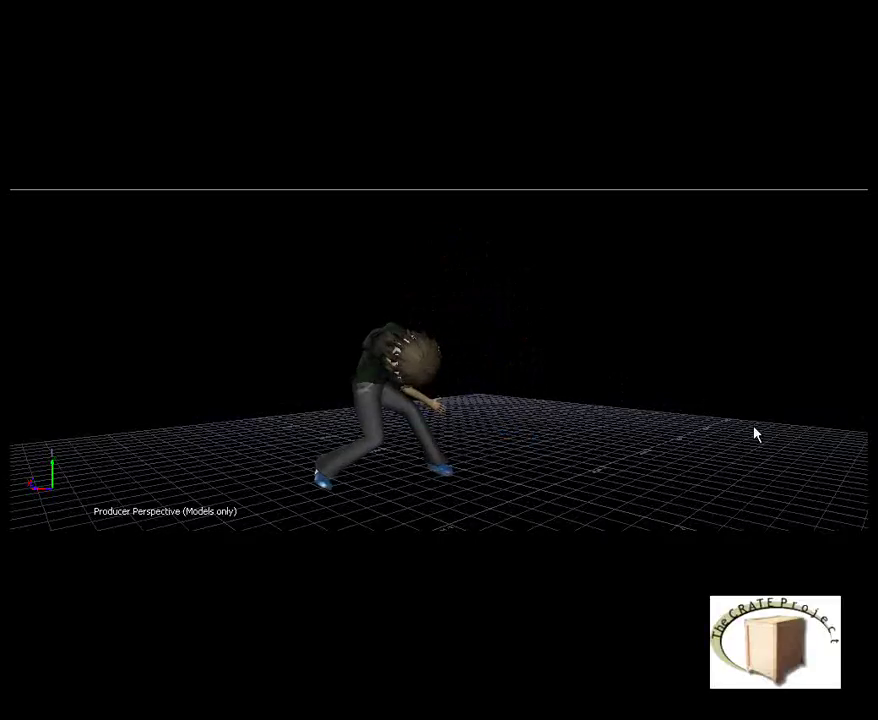
left_click_drag(735, 423, 620, 411, "ctrl+shift")
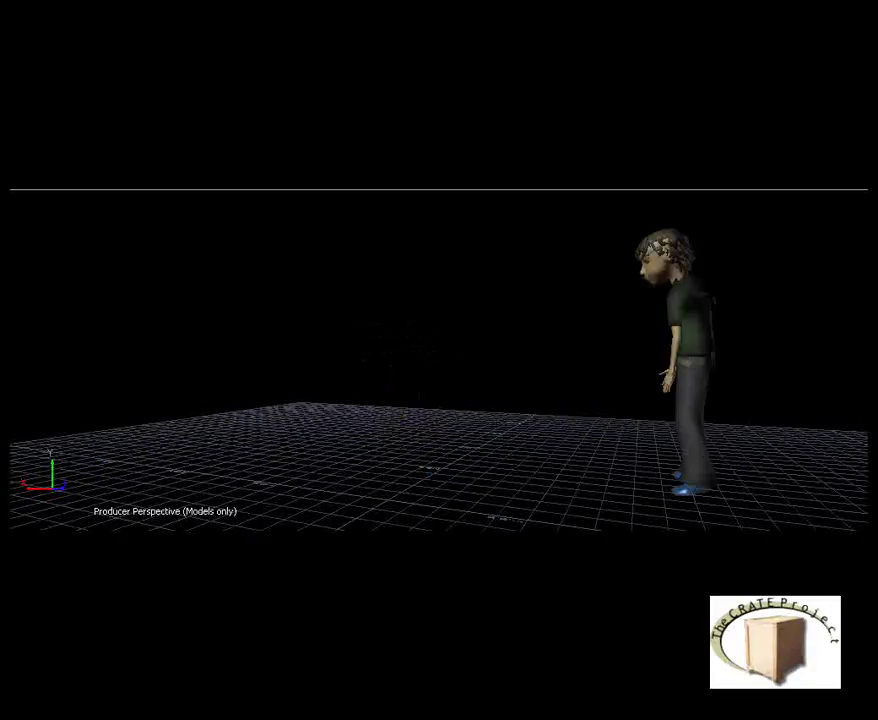
left_click_drag(539, 409, 599, 442, "shift")
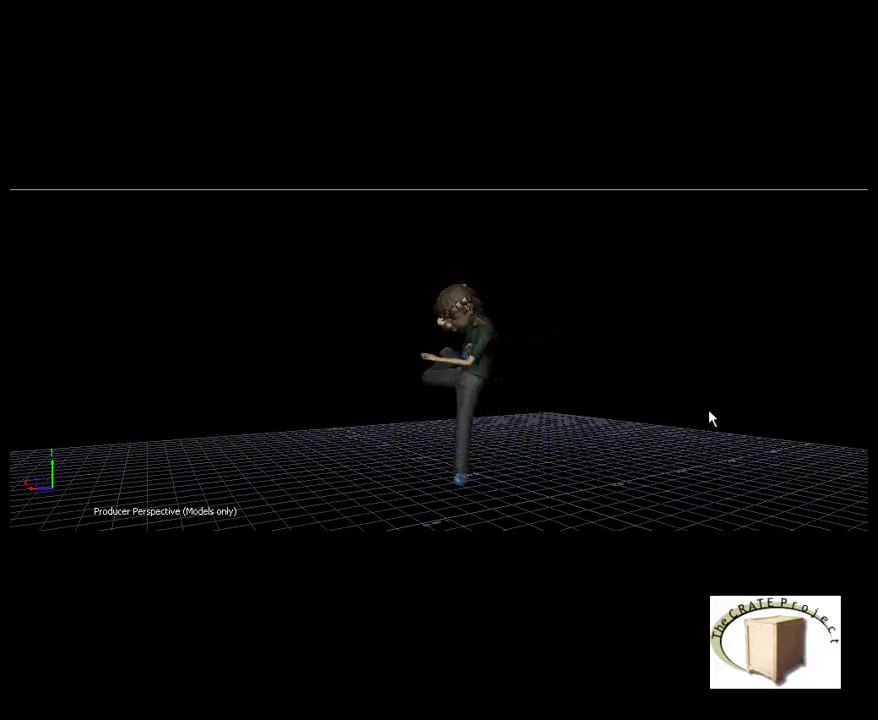
left_click_drag(734, 373, 145, 360, "ctrl+shift")
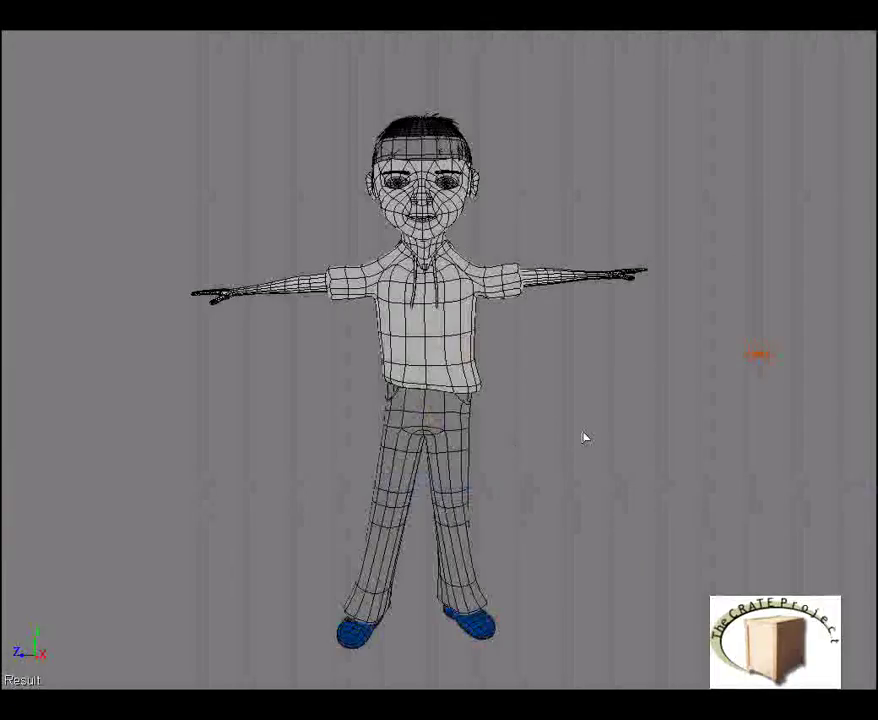
Step: In Softimage, inspect the posed character mesh in wireframe and open the choice between all layers, visible layers, current layer and selection
middle_click_drag(585, 437, 580, 404)
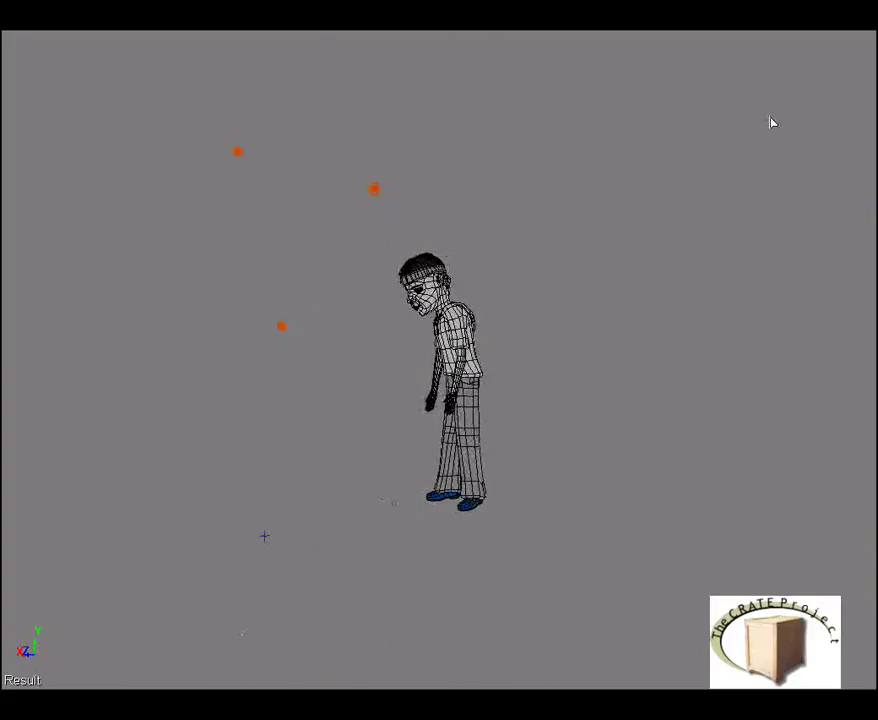
left_click(772, 22)
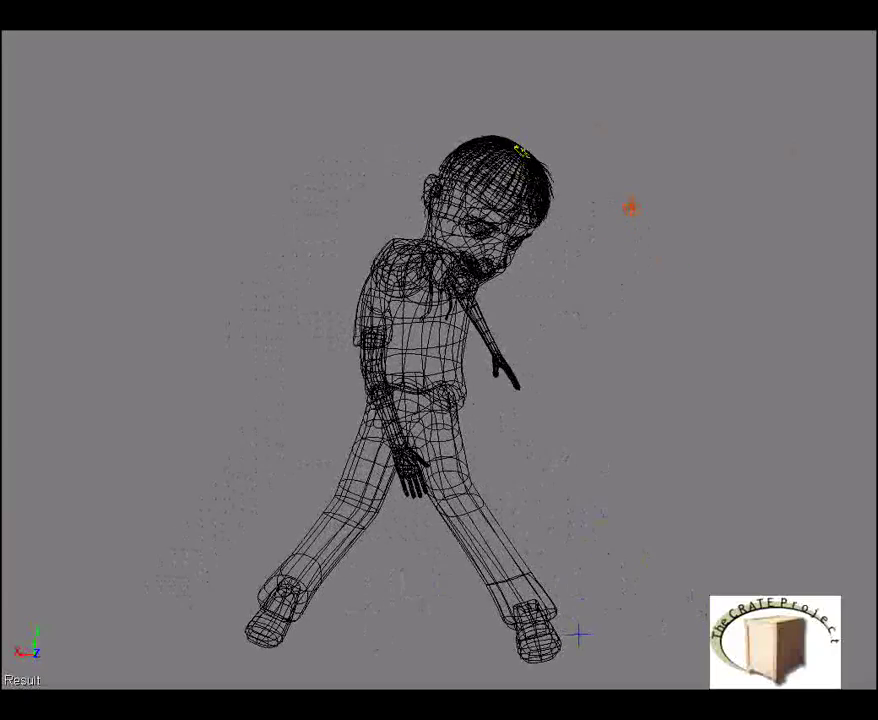
left_click(34, 473)
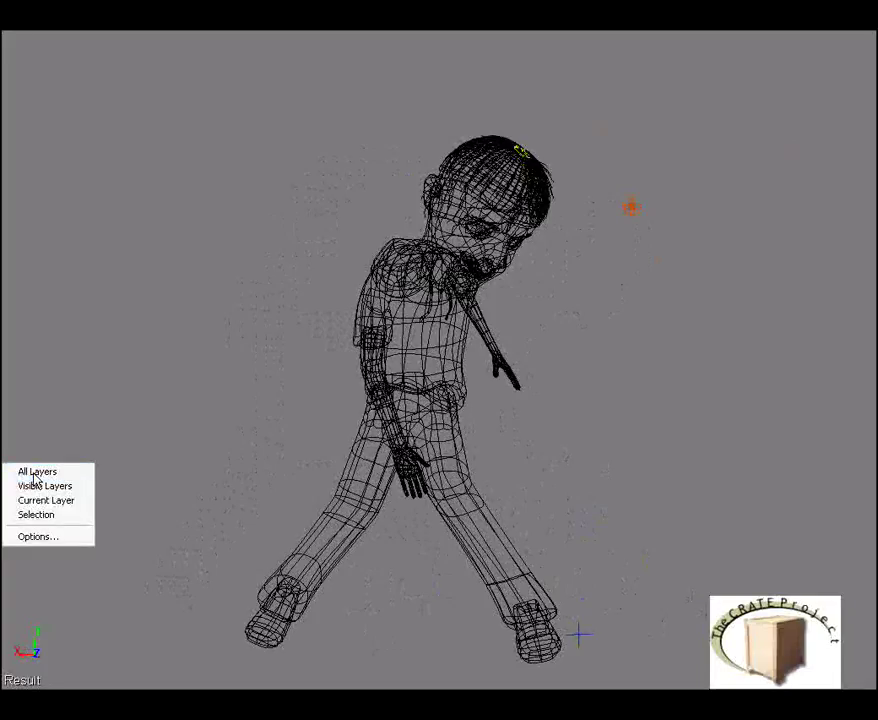
left_click(51, 435)
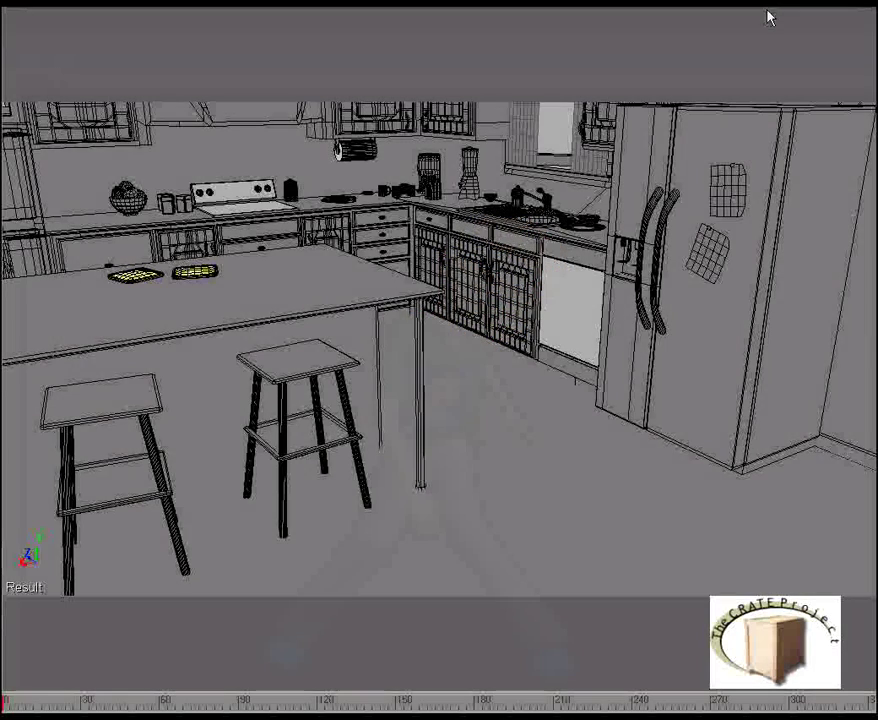
Step: Make the Stewey1 layer visible in the wireframe kitchen scene
key("s")
left_click_drag(455, 335, 456, 329)
middle_click_drag(455, 330, 411, 336, "alt")
scroll(385, 349, "up", 1)
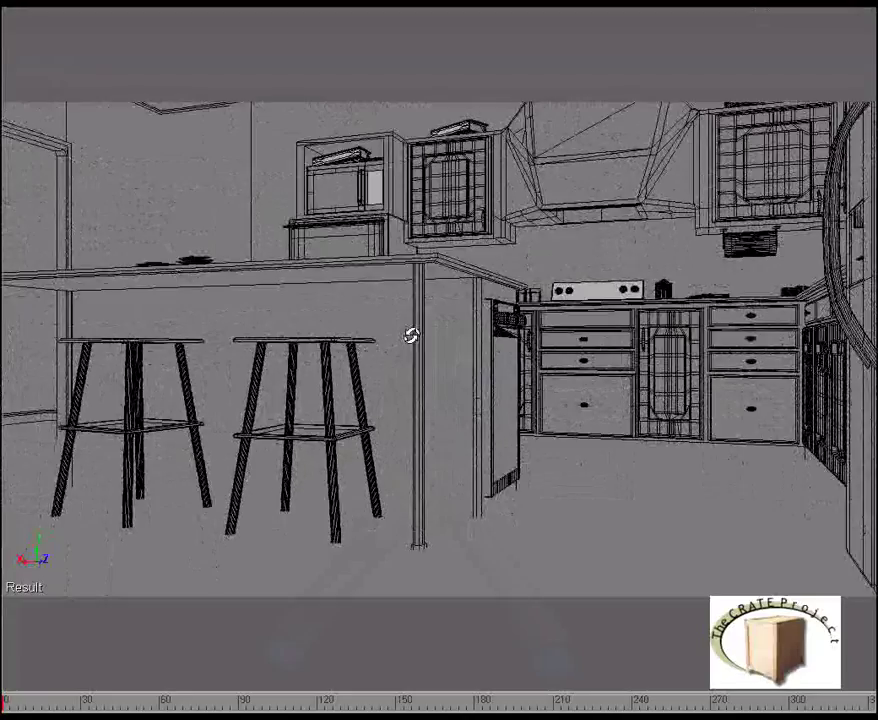
left_click_drag(411, 336, 455, 275, "alt")
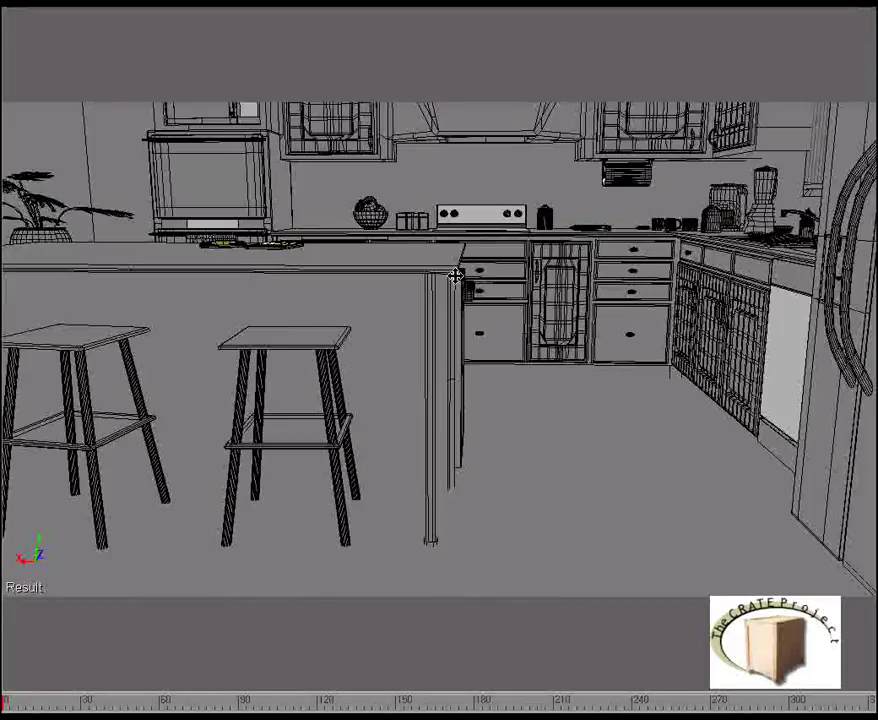
left_click_drag(594, 214, 537, 255, "alt")
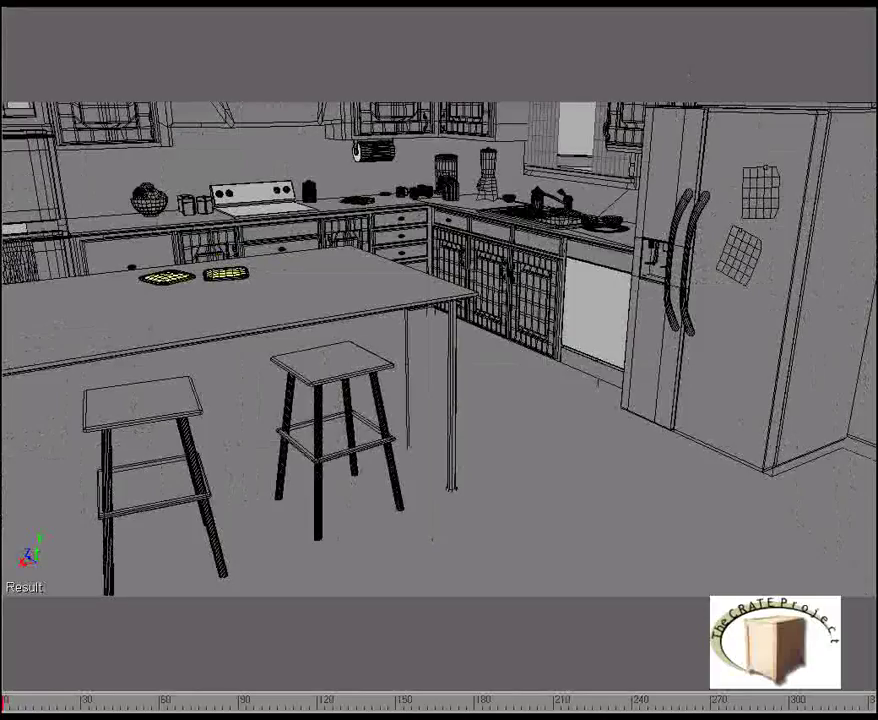
left_click(803, 224)
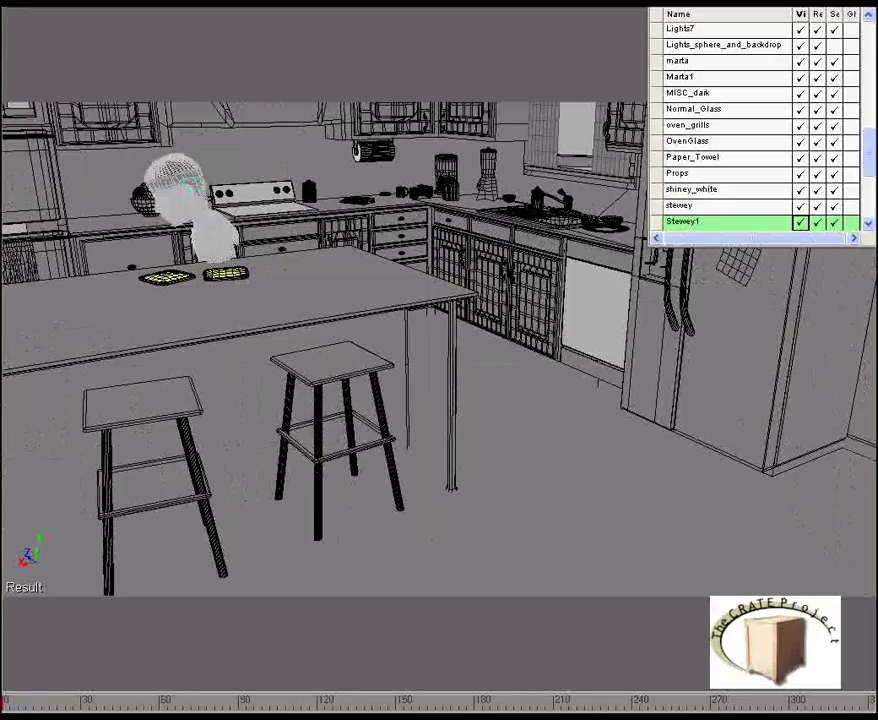
left_click(868, 3)
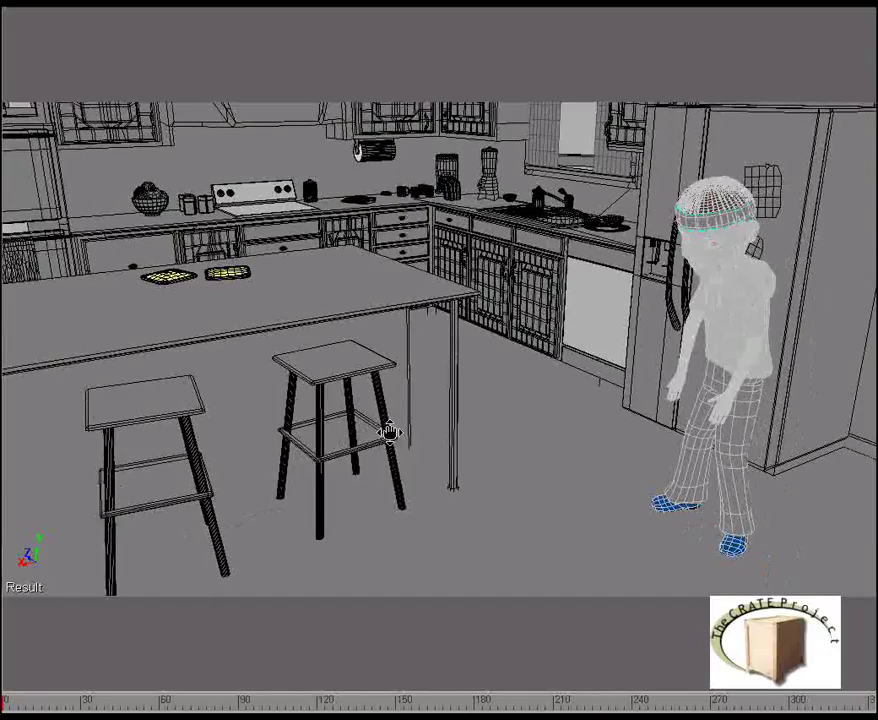
Step: Examine the character's placement near the refrigerator from different sides of the kitchen table and floor
left_click_drag(390, 432, 391, 397)
left_click_drag(427, 430, 506, 425, "alt")
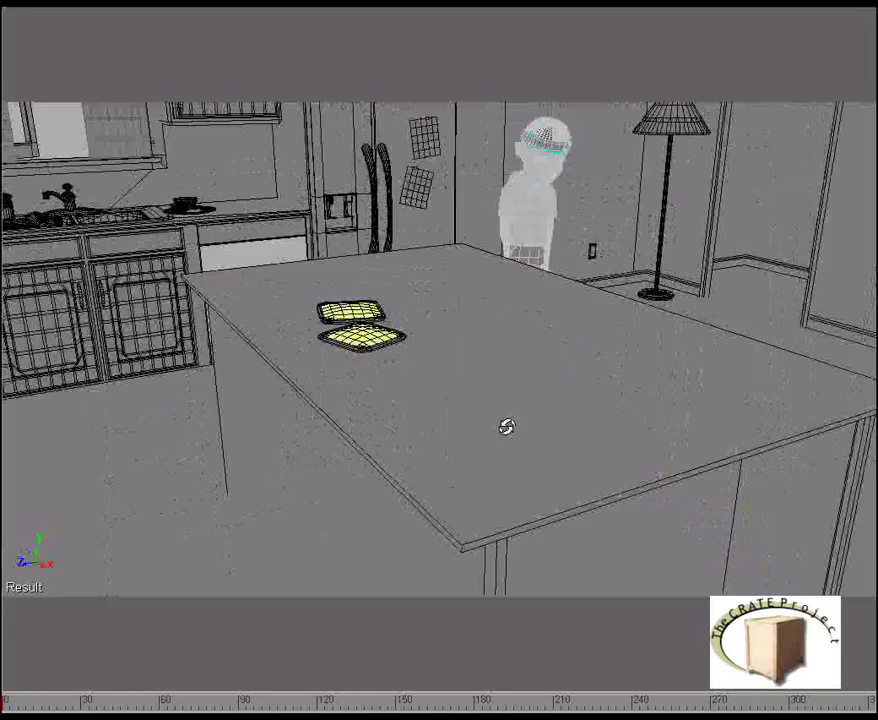
right_click_drag(507, 427, 439, 421)
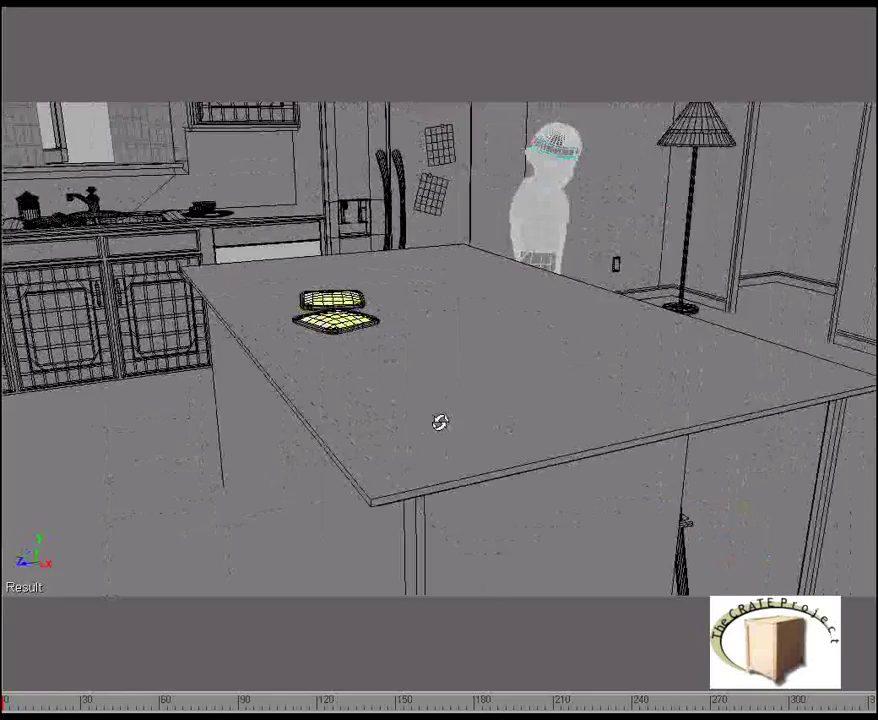
left_click_drag(700, 326, 513, 331)
middle_click_drag(512, 331, 476, 330, "alt")
left_click_drag(476, 330, 421, 312, "alt")
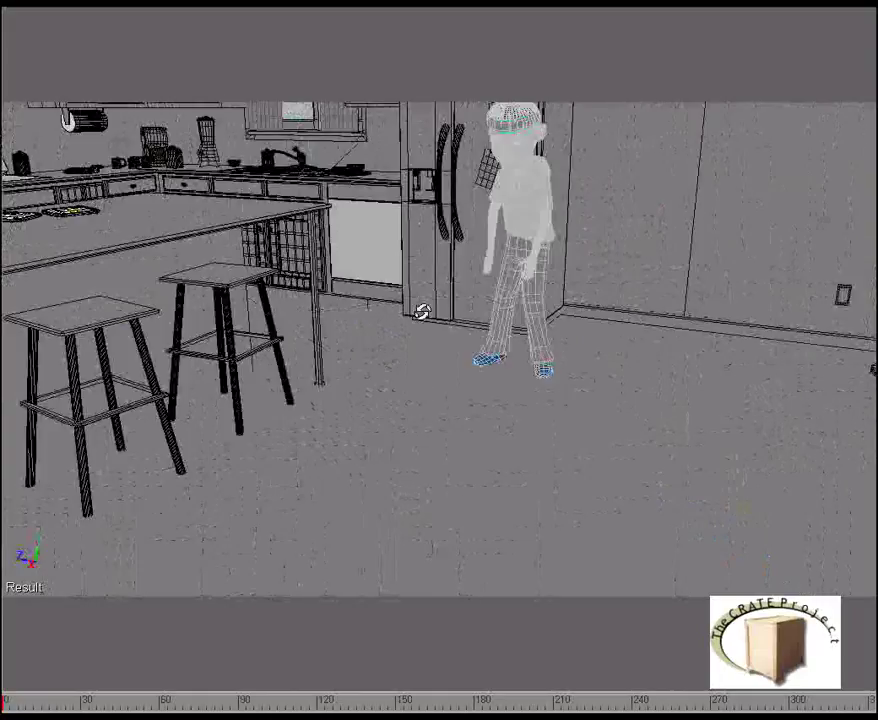
Step: Scrub the character's animation from the start to about frame 80 with the refrigerator and kitchen table in view
middle_click_drag(421, 312, 455, 326, "alt")
left_click_drag(18, 703, 32, 704)
left_click(111, 703)
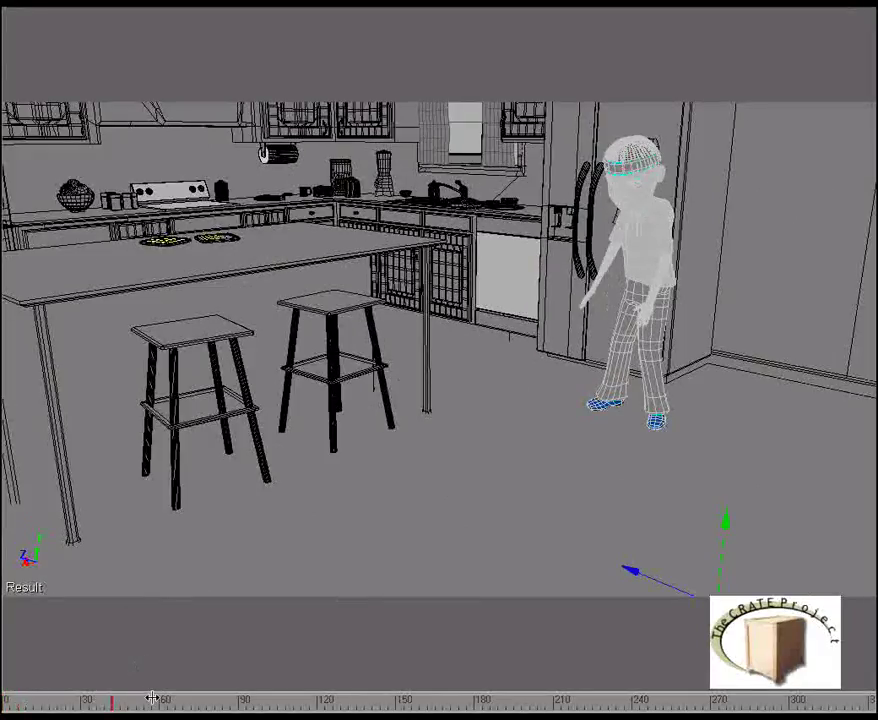
left_click(196, 703)
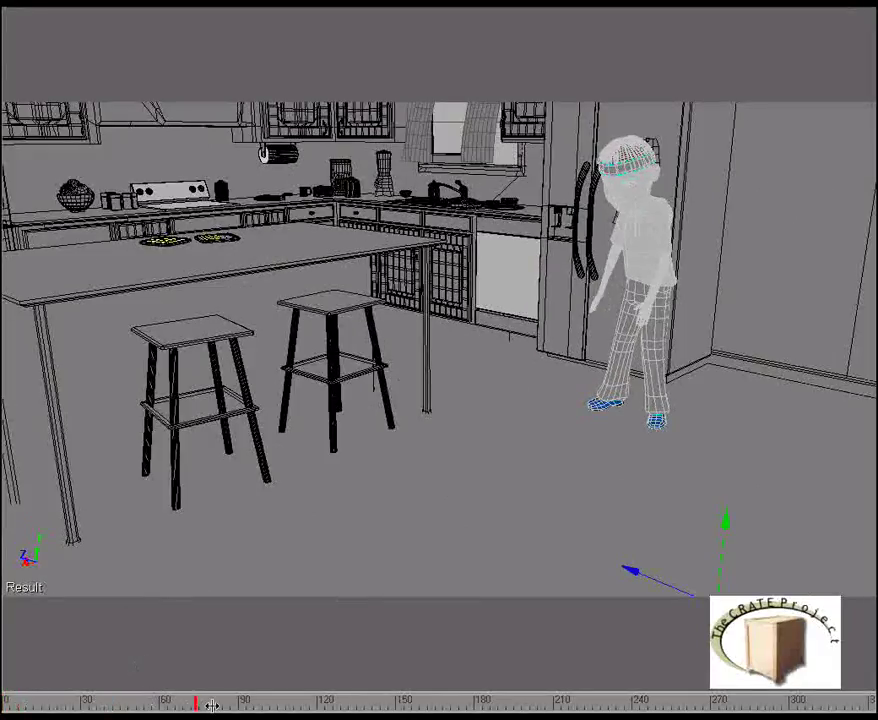
left_click(212, 706)
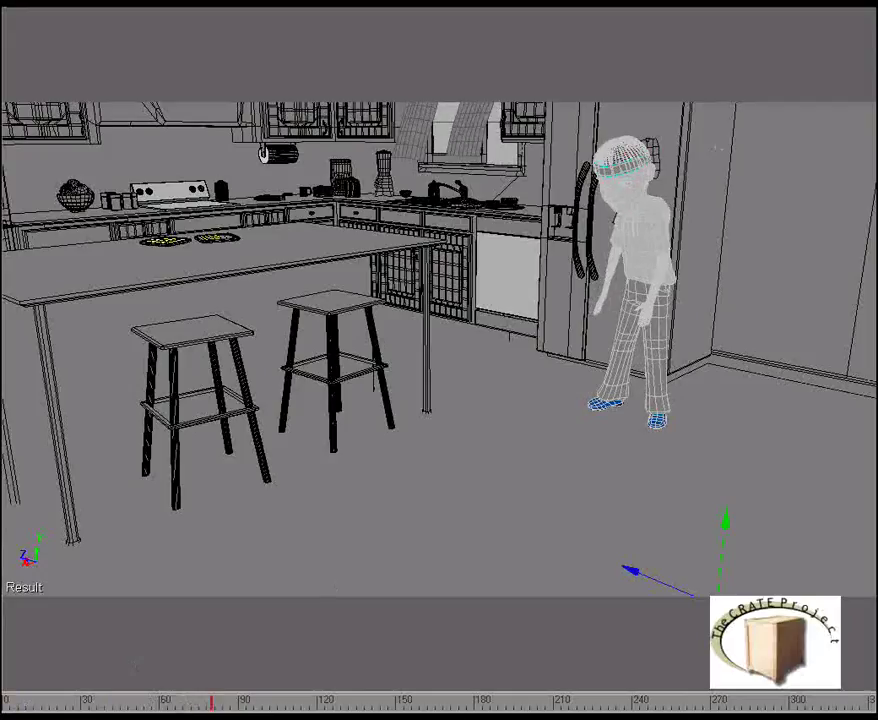
Step: Switch the viewport display to Wireframe and advance the character's animation to frame 245
key("period")
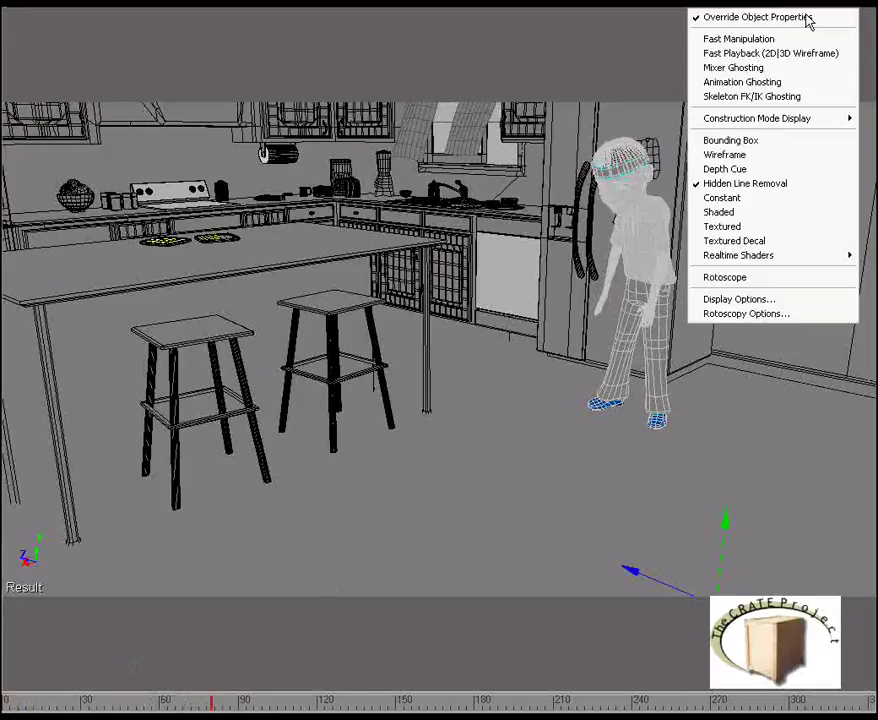
left_click(745, 155)
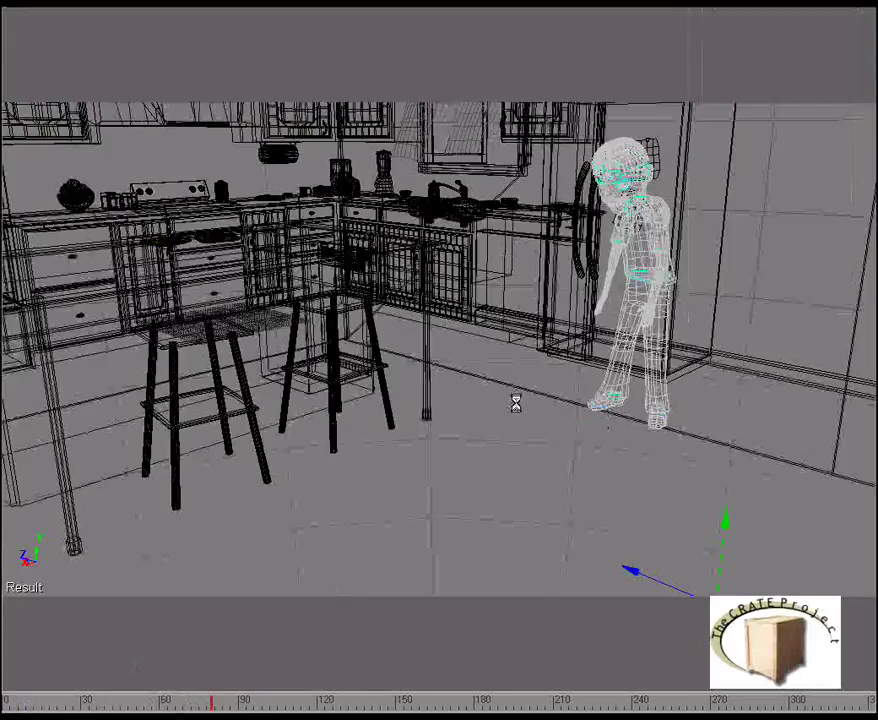
left_click_drag(211, 705, 645, 703)
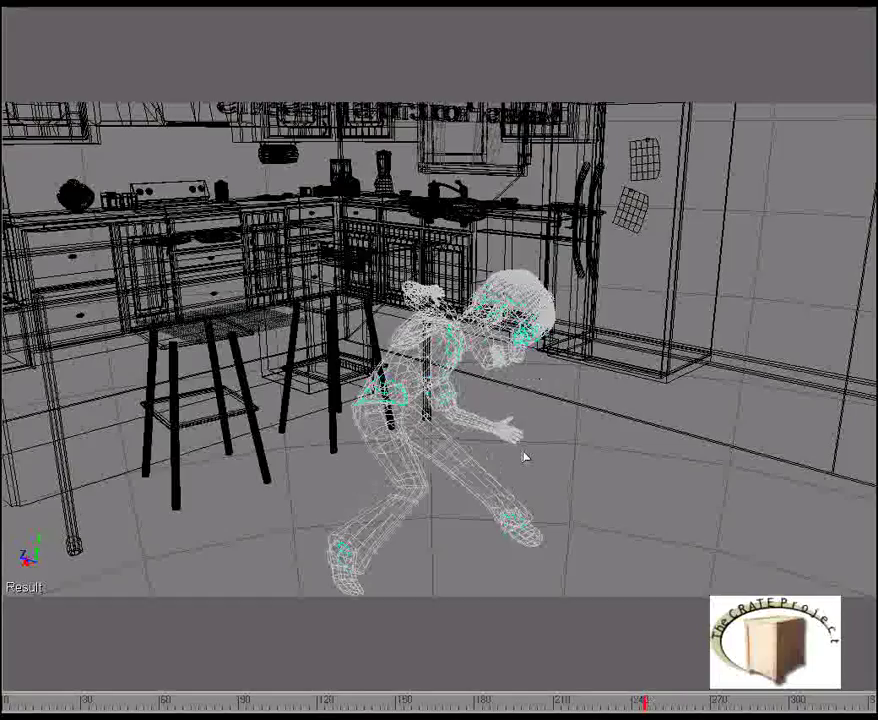
Step: Frame the character in front of the kitchen table and stools, and set the viewport display to Hidden Line Removal
middle_click_drag(526, 457, 446, 427)
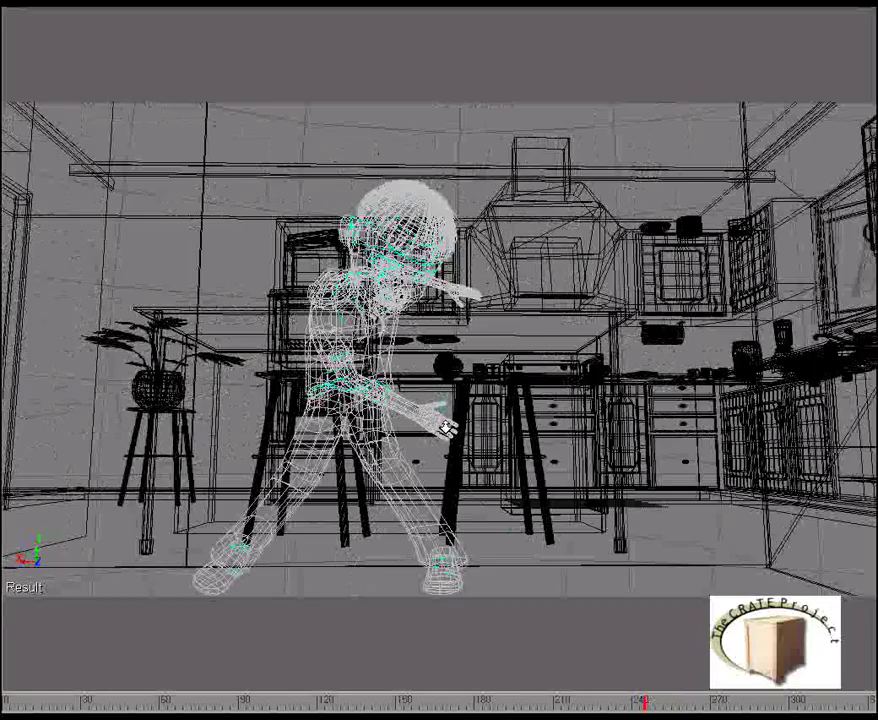
left_click(756, 5)
left_click(753, 185)
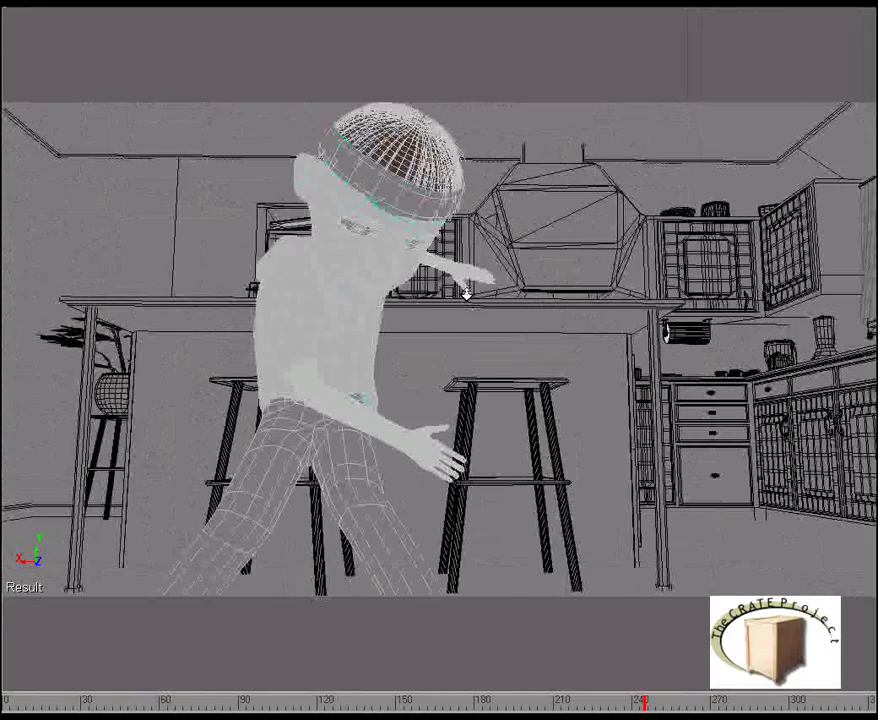
middle_click_drag(466, 293, 535, 311)
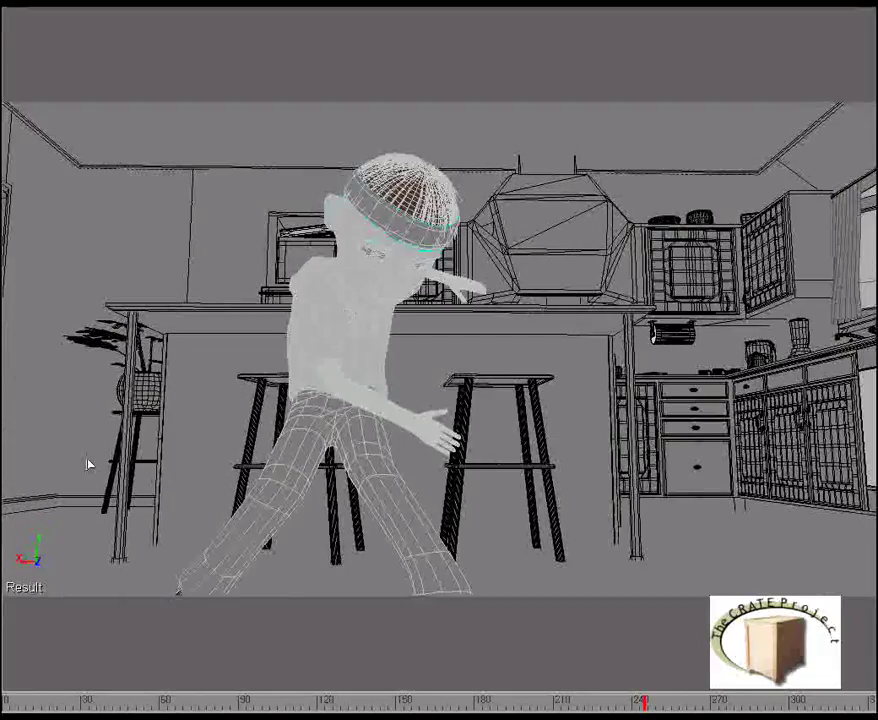
Step: Open the render options, review the image format settings, and start rendering the kitchen scene with the character at frame 245
left_click(2, 490)
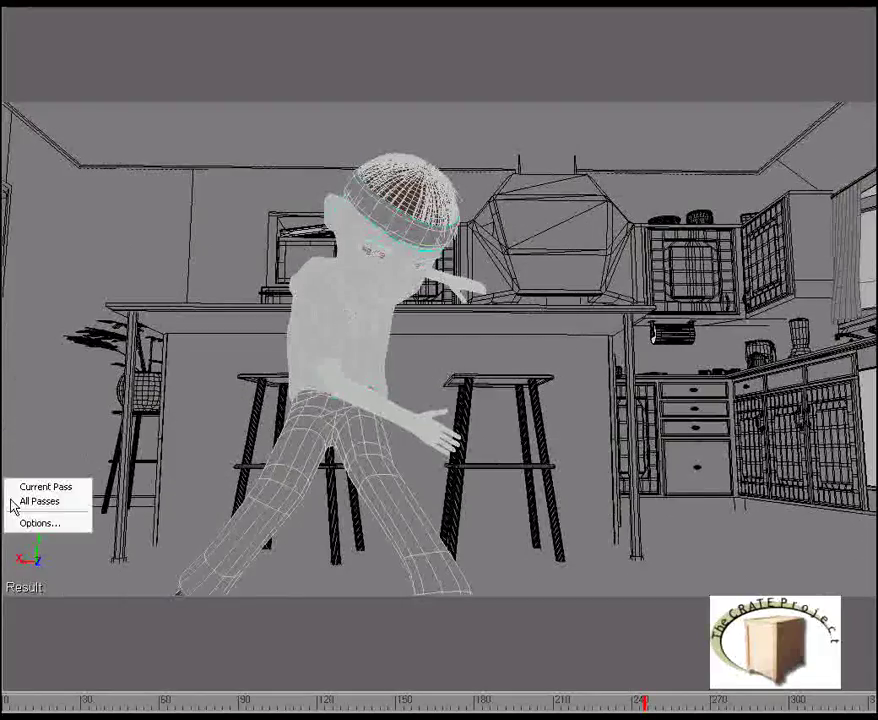
left_click(65, 523)
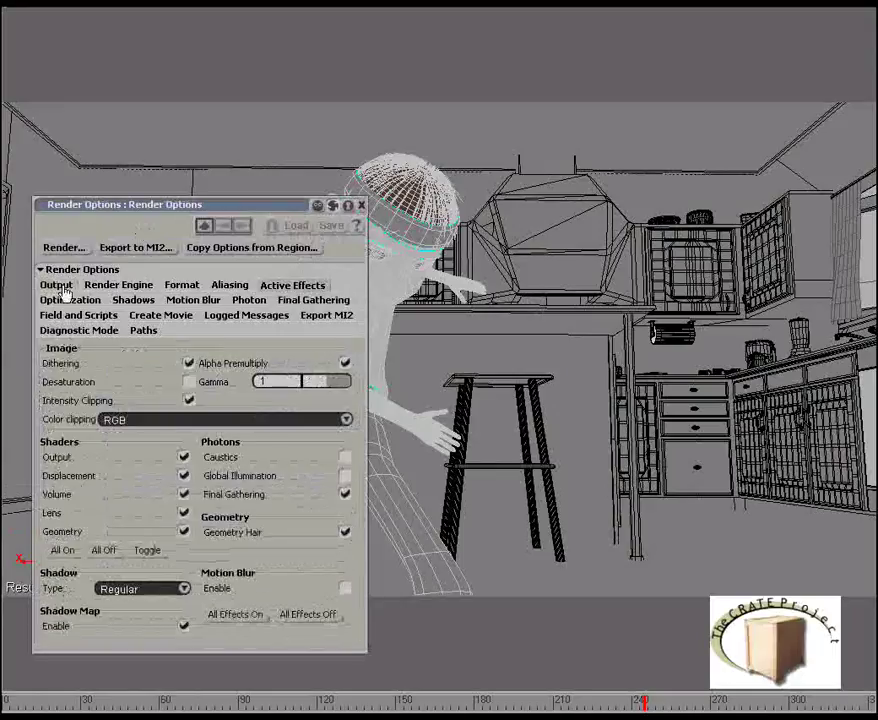
left_click(182, 285)
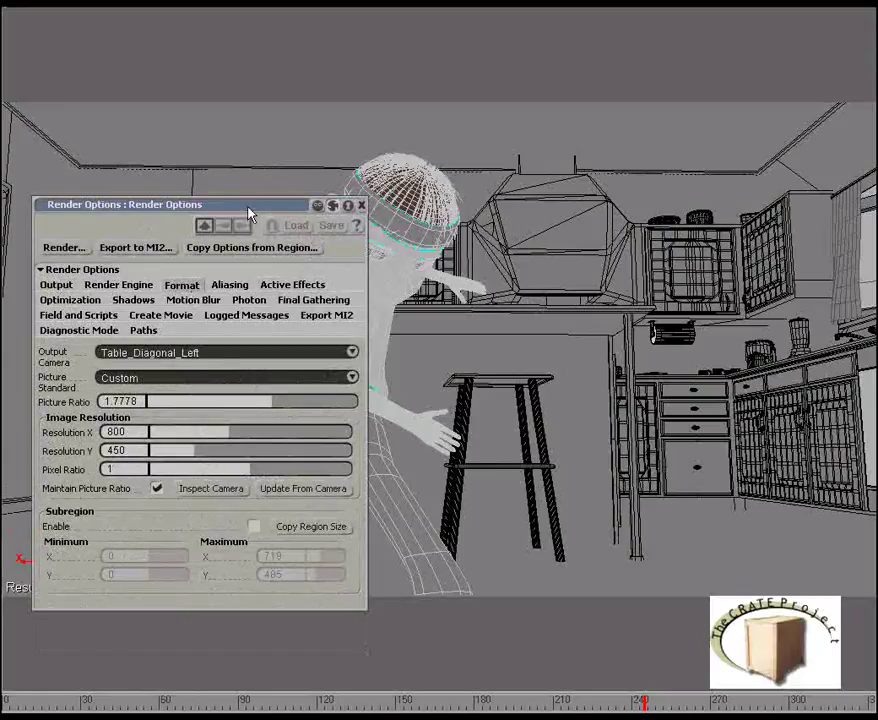
left_click_drag(304, 207, 229, 91)
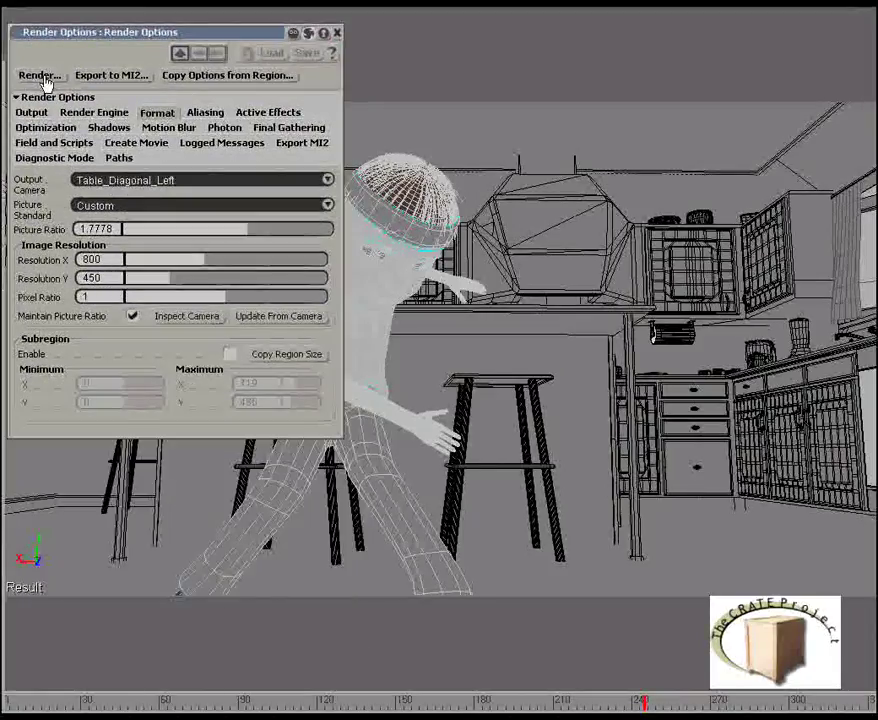
left_click(42, 76)
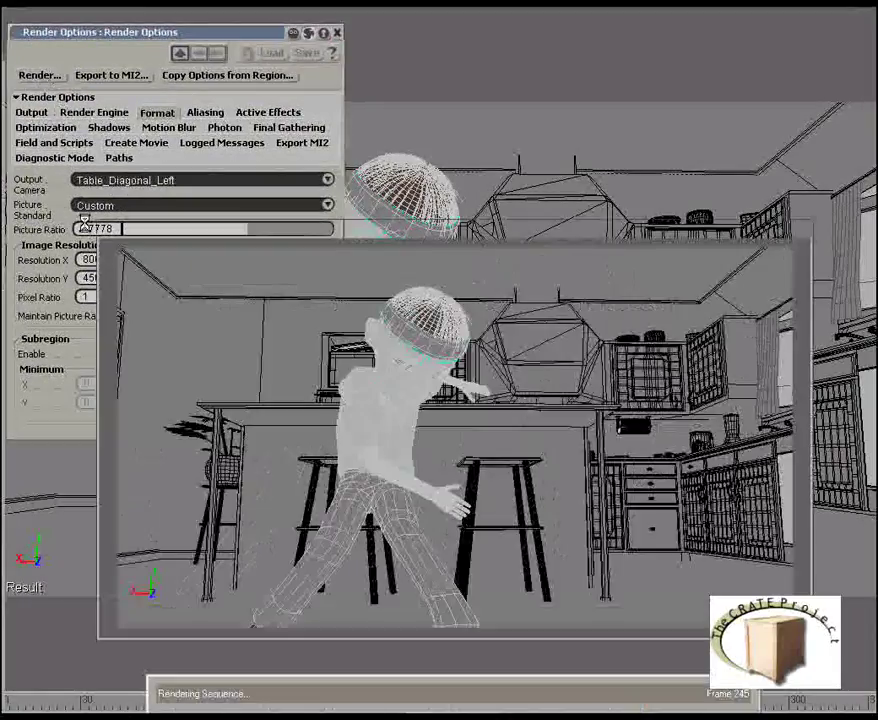